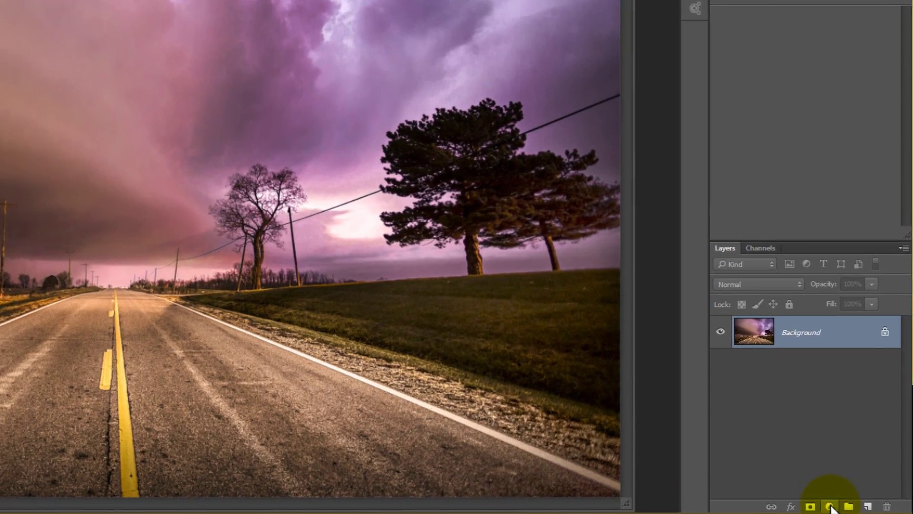
Add a Gradient Map adjustment layer above the Background, tinting the road photo red-to-white
{"action": "left_click", "coordinate": [858, 509]}
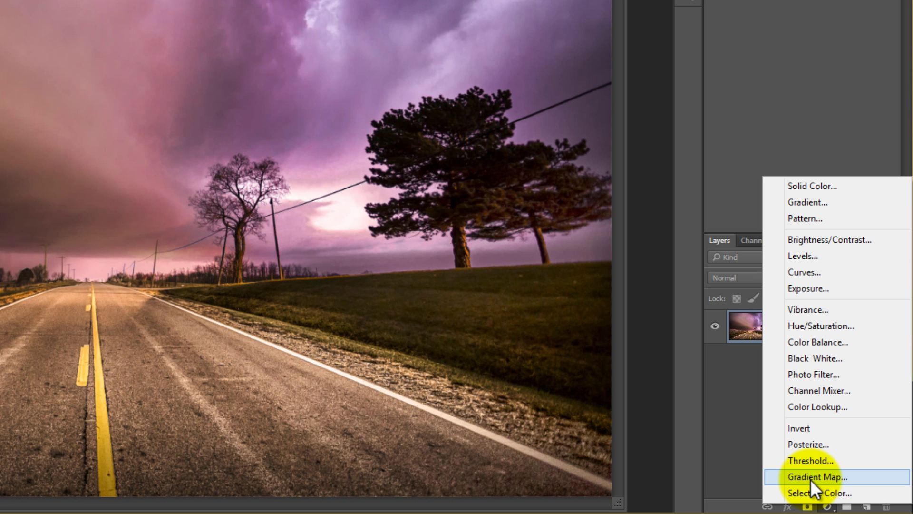
{"action": "left_click", "coordinate": [810, 477]}
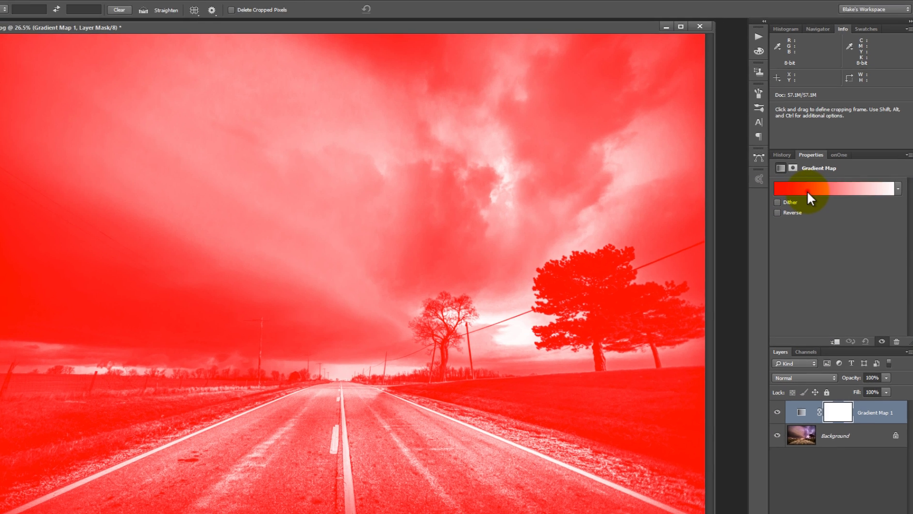
Preview gradient presets such as Black, White, Blue Raspberry, Soft Pastel, Blue Toned and Golden Amber
{"action": "left_click", "coordinate": [812, 188]}
{"action": "left_click", "coordinate": [694, 76]}
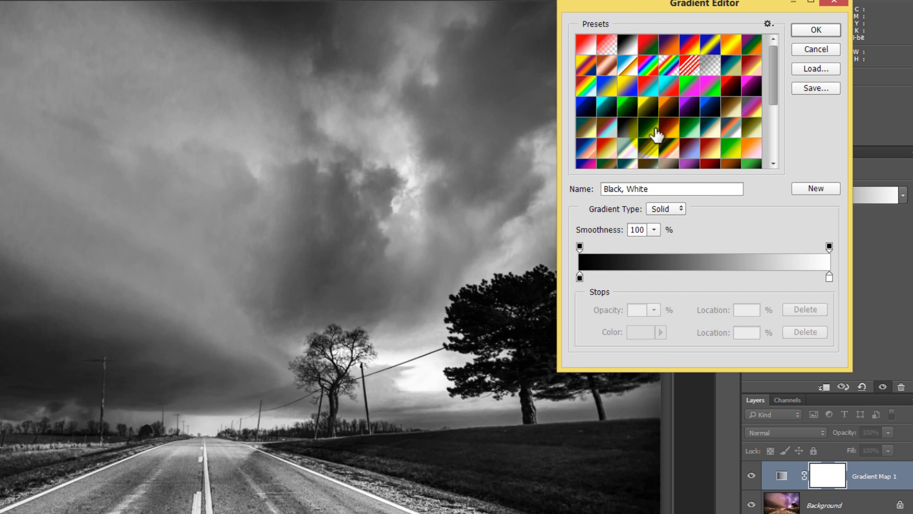
{"action": "left_click", "coordinate": [686, 145]}
{"action": "left_click", "coordinate": [628, 142]}
{"action": "left_click", "coordinate": [597, 149]}
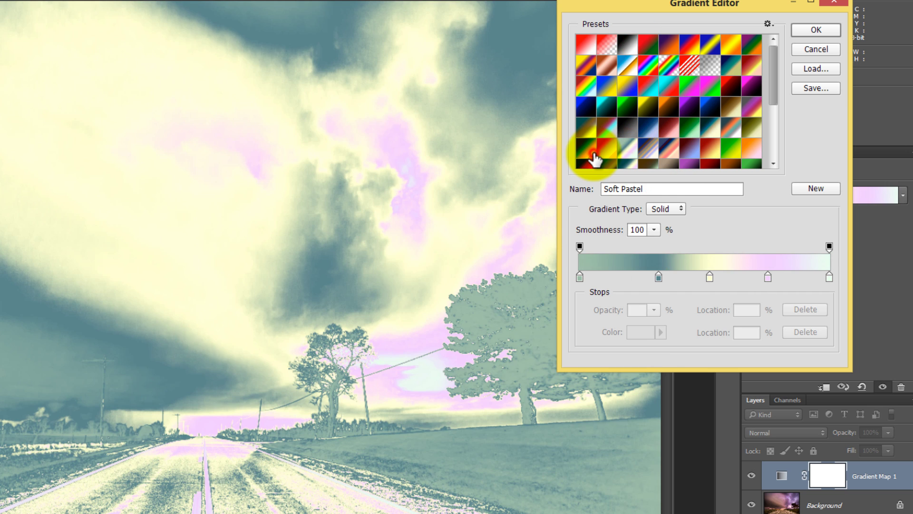
{"action": "left_click", "coordinate": [583, 103]}
{"action": "left_click", "coordinate": [595, 148]}
{"action": "left_click", "coordinate": [590, 148]}
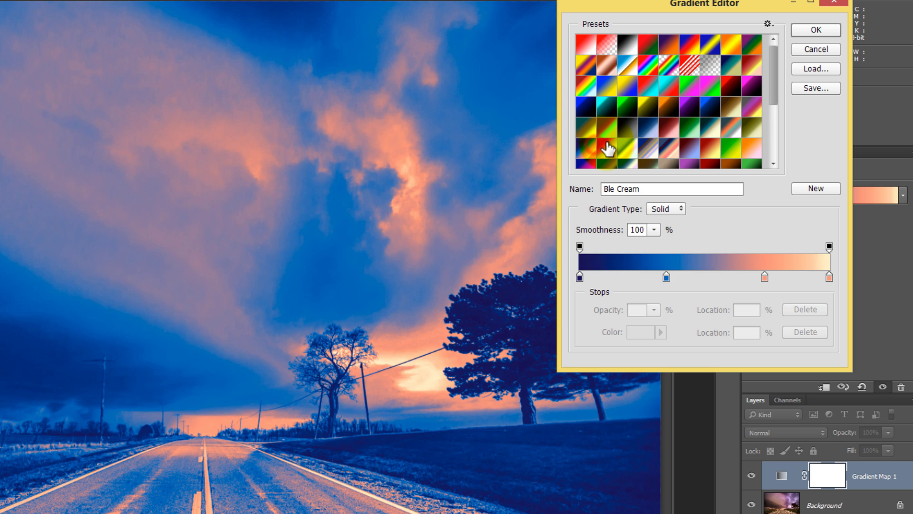
{"action": "left_click", "coordinate": [607, 143]}
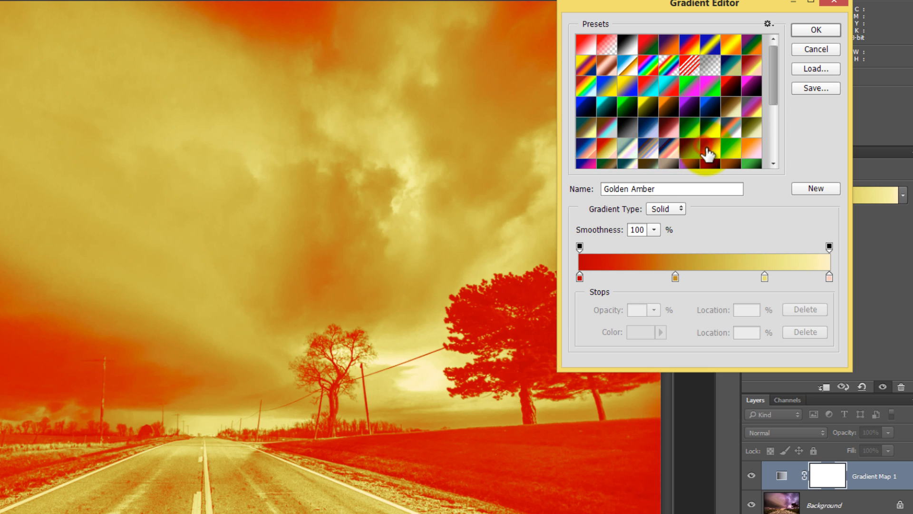
Settle on the Strawberry Banana preset after comparing Purple Knight, and accept it
{"action": "left_click", "coordinate": [663, 162]}
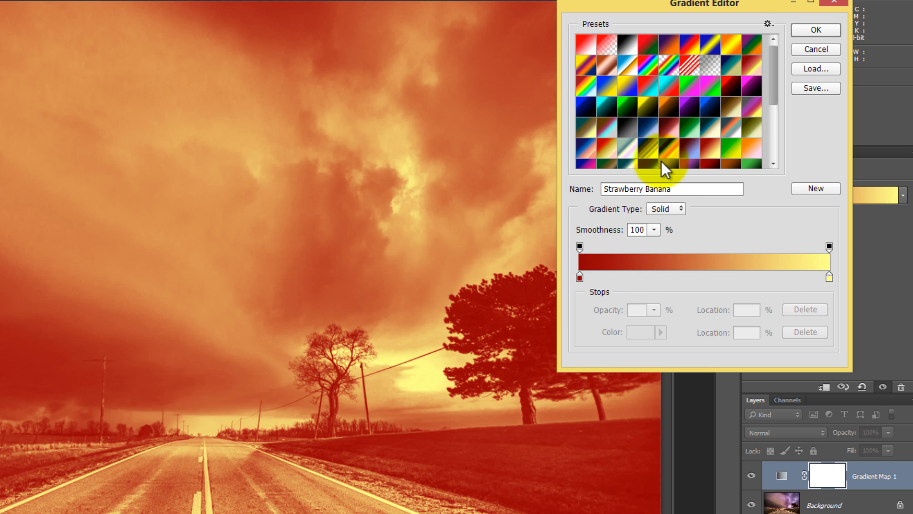
{"action": "left_click", "coordinate": [690, 165]}
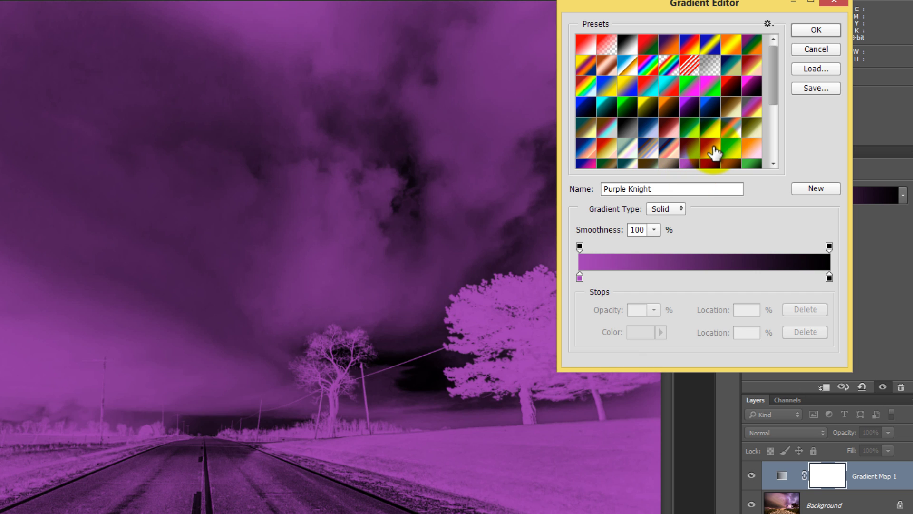
{"action": "left_click", "coordinate": [713, 152]}
{"action": "left_click_drag", "start_coordinate": [713, 153], "coordinate": [809, 32]}
{"action": "left_click", "coordinate": [812, 30]}
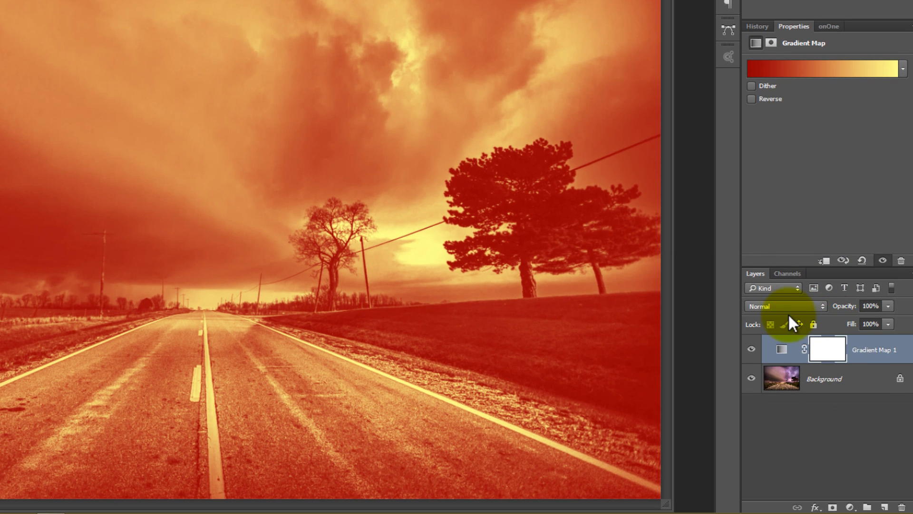
Compare Color and Soft Light blending on Gradient Map 1, then set it to Overlay
{"action": "left_click", "coordinate": [784, 353]}
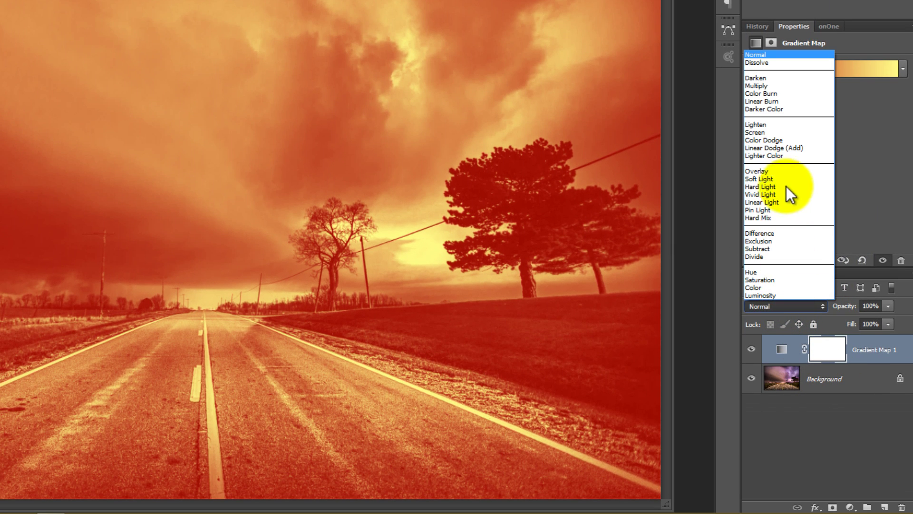
{"action": "left_click", "coordinate": [760, 287]}
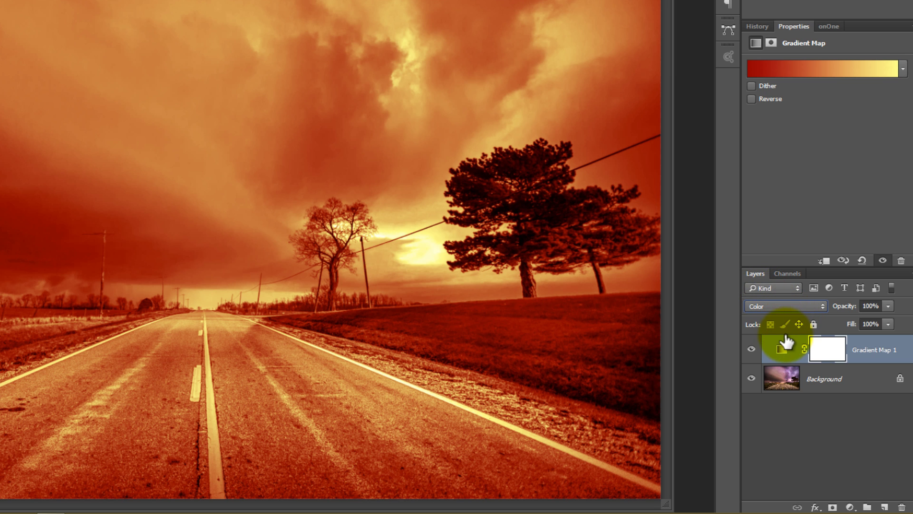
{"action": "left_click", "coordinate": [776, 307]}
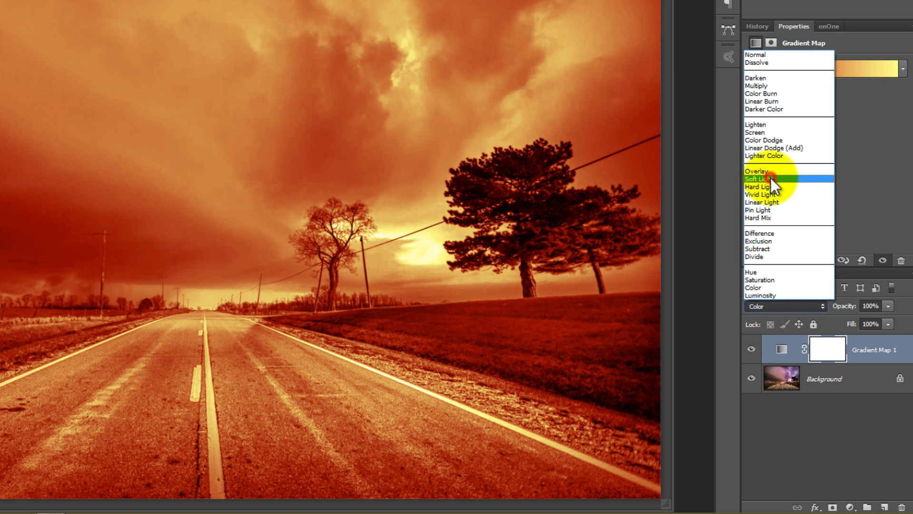
{"action": "left_click", "coordinate": [770, 178]}
{"action": "left_click", "coordinate": [788, 307]}
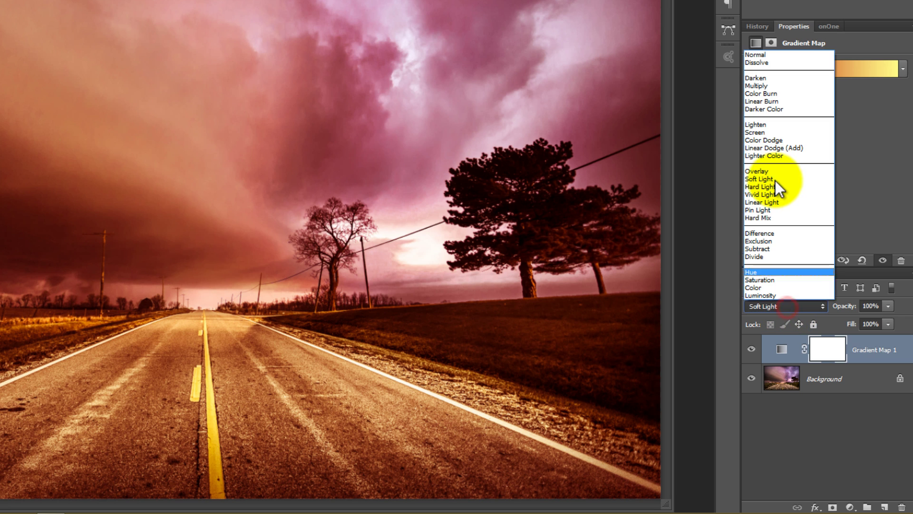
{"action": "left_click", "coordinate": [770, 178]}
{"action": "key", "text": "Up"}
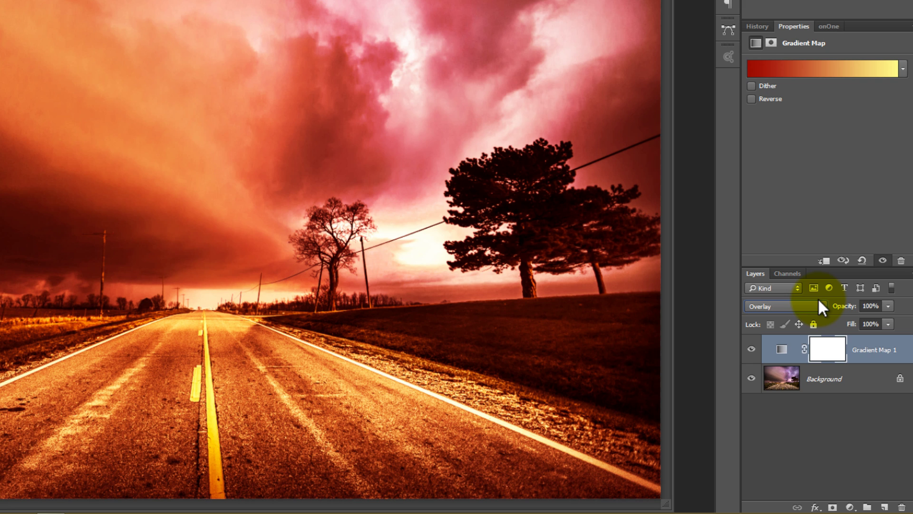
Adjust Gradient Map 1's opacity slider, leaving the layer at 30% opacity
{"action": "left_click", "coordinate": [888, 307]}
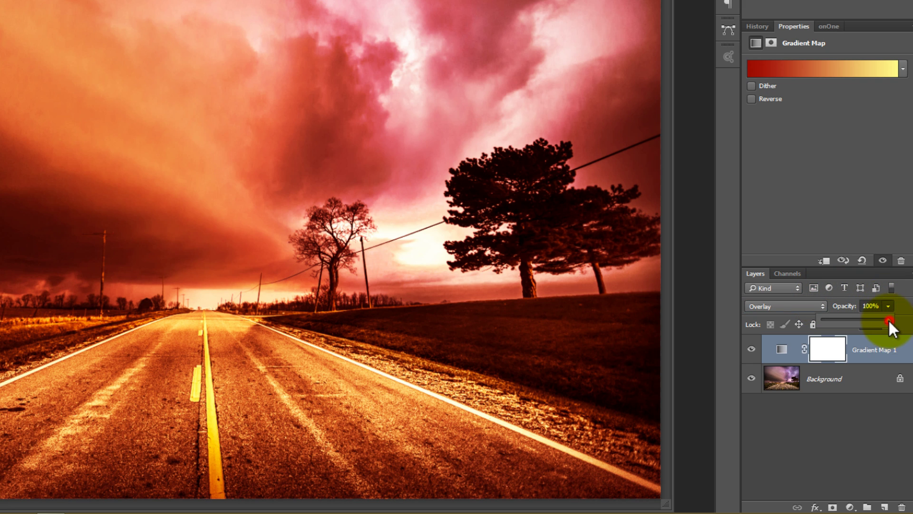
{"action": "left_click_drag", "start_coordinate": [888, 320], "coordinate": [812, 332]}
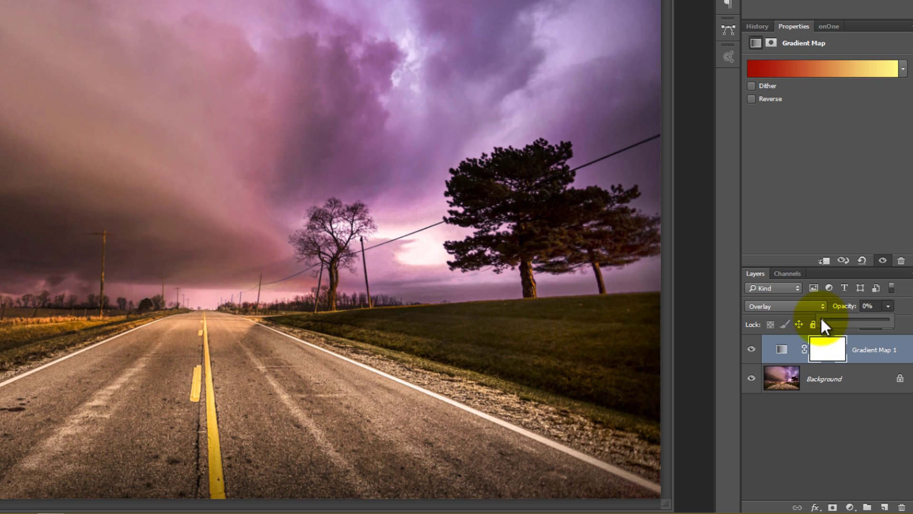
{"action": "left_click_drag", "start_coordinate": [835, 322], "coordinate": [836, 322]}
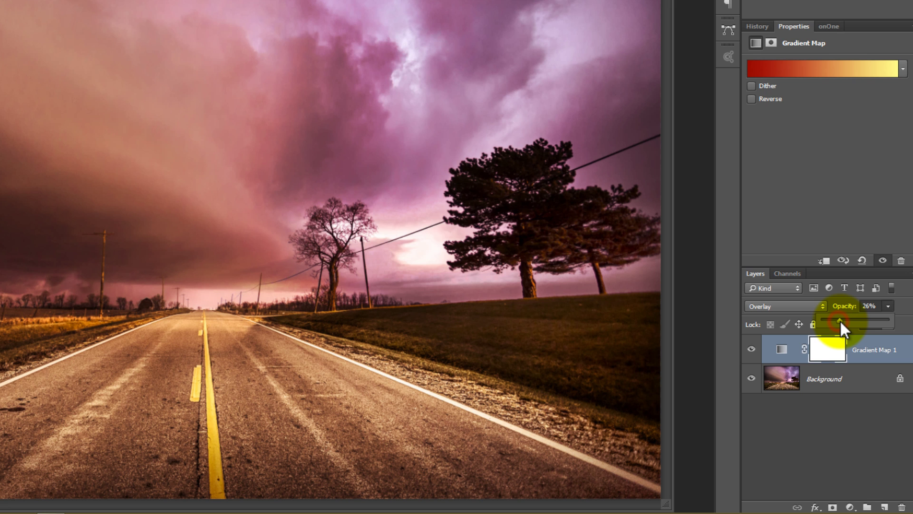
{"action": "mouse_move", "coordinate": [842, 319]}
{"action": "left_mouse_down"}
{"action": "mouse_move", "coordinate": [817, 321]}
{"action": "mouse_move", "coordinate": [842, 321]}
{"action": "left_mouse_up"}
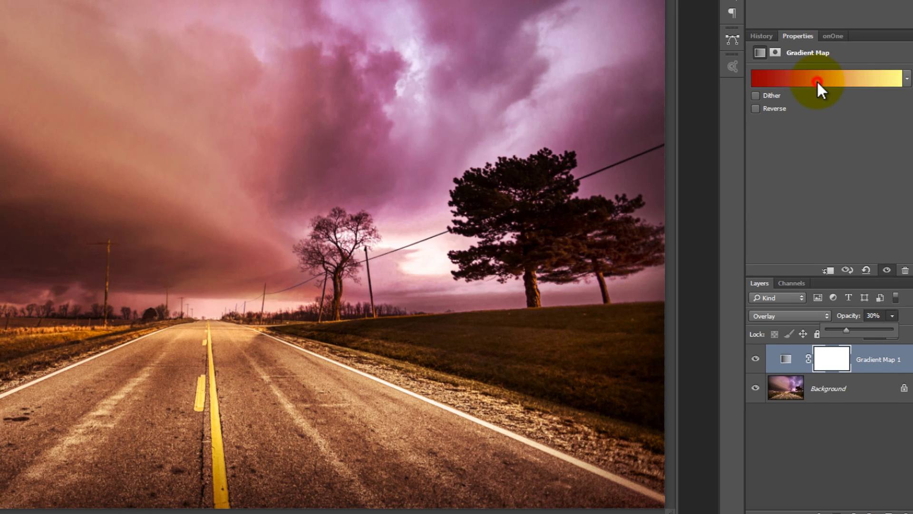
Reopen the Gradient Editor and look through its preset options menu
{"action": "left_click", "coordinate": [814, 70]}
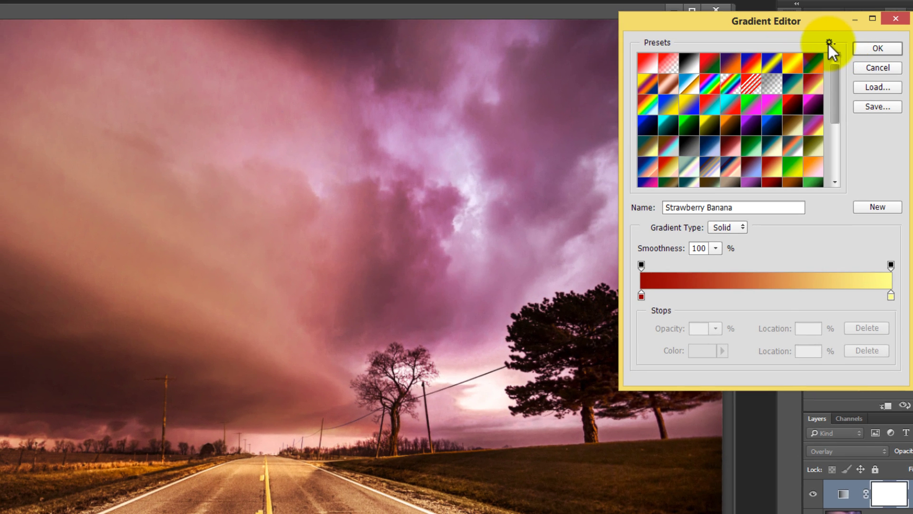
{"action": "left_click", "coordinate": [829, 44]}
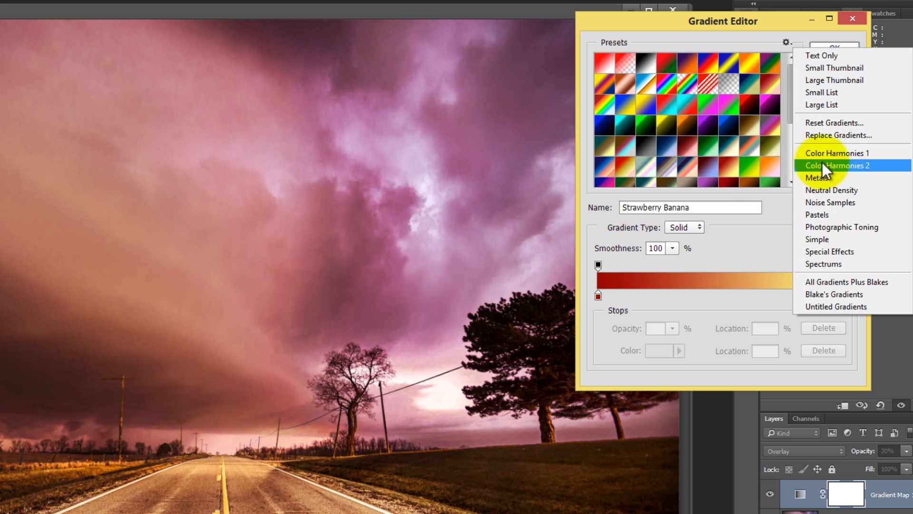
{"action": "left_click", "coordinate": [791, 101]}
{"action": "left_click", "coordinate": [791, 118]}
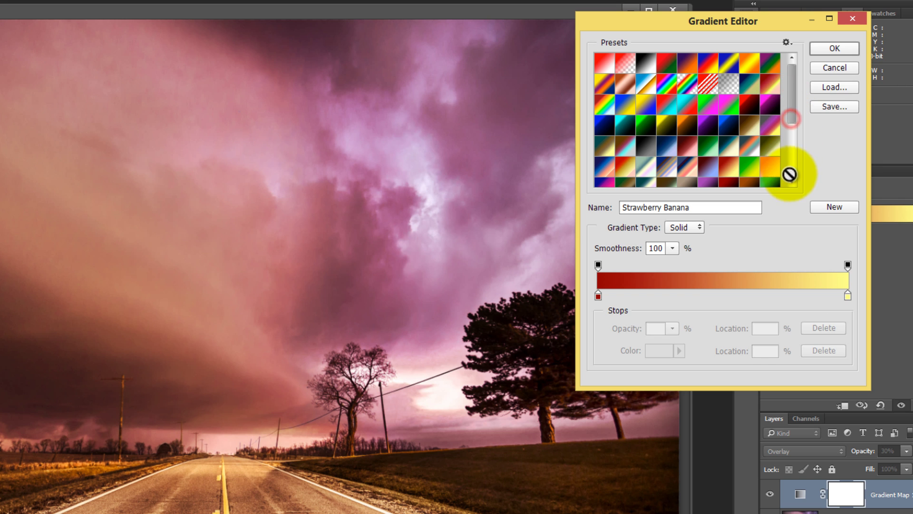
Preview Copper 2, Gold Selenium, Cobalt-Iron, Sepia-Cyan, Teyla 2 and Blue Raspberry, ending on Strawberry Banana
{"action": "left_click", "coordinate": [789, 174]}
{"action": "left_click", "coordinate": [631, 155]}
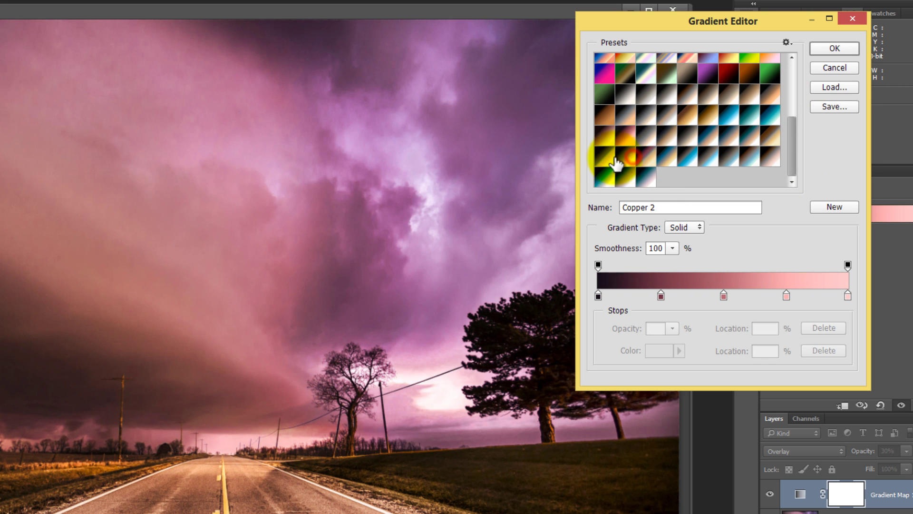
{"action": "left_click", "coordinate": [616, 166]}
{"action": "left_click", "coordinate": [618, 177]}
{"action": "left_click", "coordinate": [637, 183]}
{"action": "left_click", "coordinate": [656, 180]}
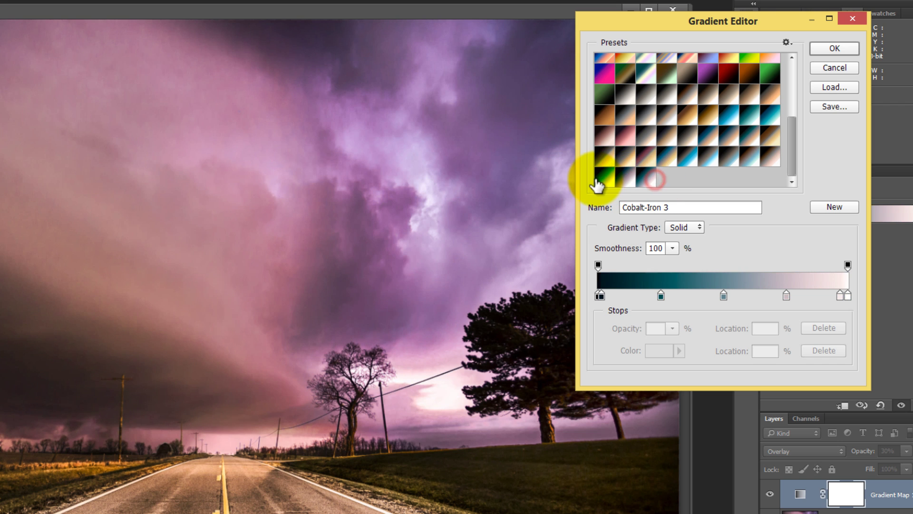
{"action": "left_click", "coordinate": [718, 162]}
{"action": "scroll", "coordinate": [721, 170], "scroll_direction": "up", "scroll_amount": 1}
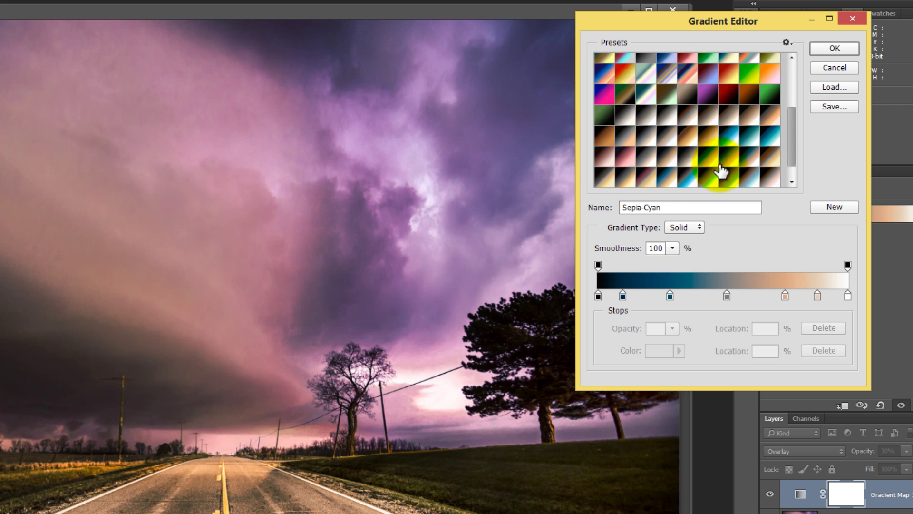
{"action": "scroll", "coordinate": [713, 156], "scroll_direction": "up", "scroll_amount": 2}
{"action": "left_click", "coordinate": [709, 124]}
{"action": "left_click", "coordinate": [725, 107]}
{"action": "left_click", "coordinate": [729, 109]}
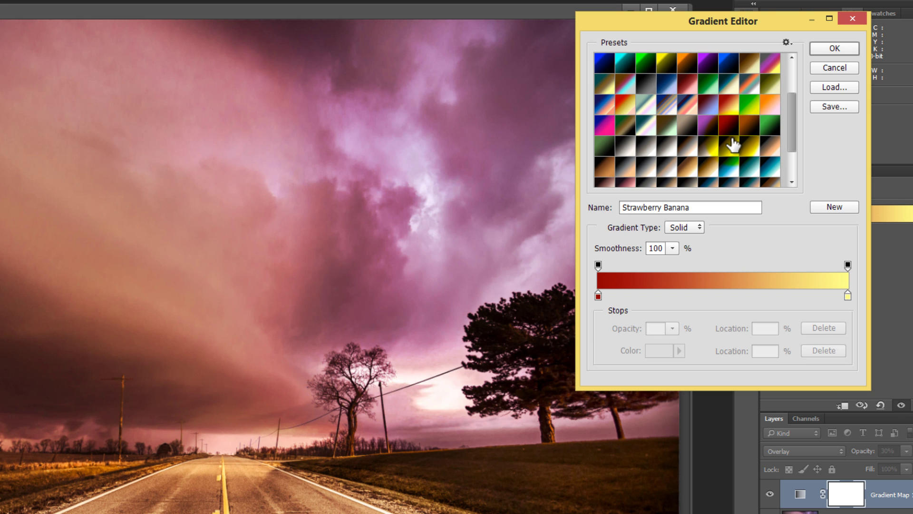
Switch the gradient map to the Black, White preset and accept it
{"action": "left_click", "coordinate": [598, 297]}
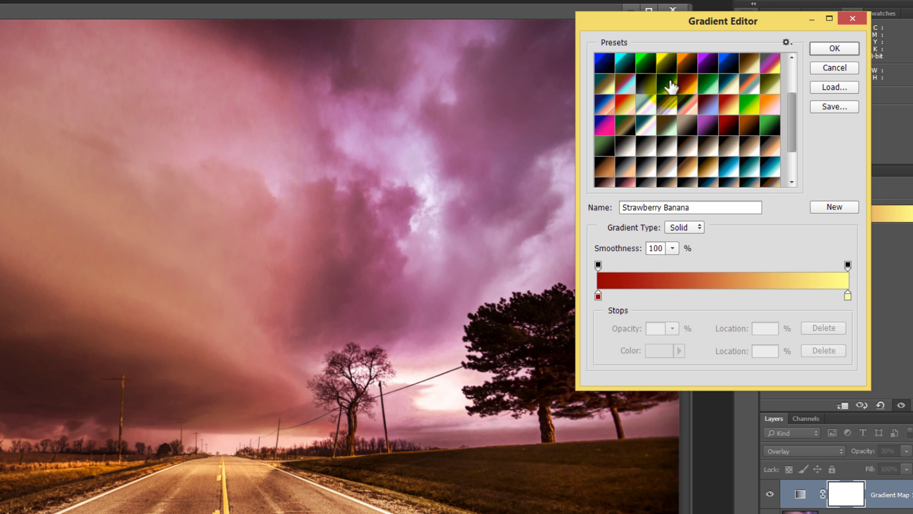
{"action": "scroll", "coordinate": [668, 84], "scroll_direction": "up", "scroll_amount": 3}
{"action": "left_click", "coordinate": [645, 66]}
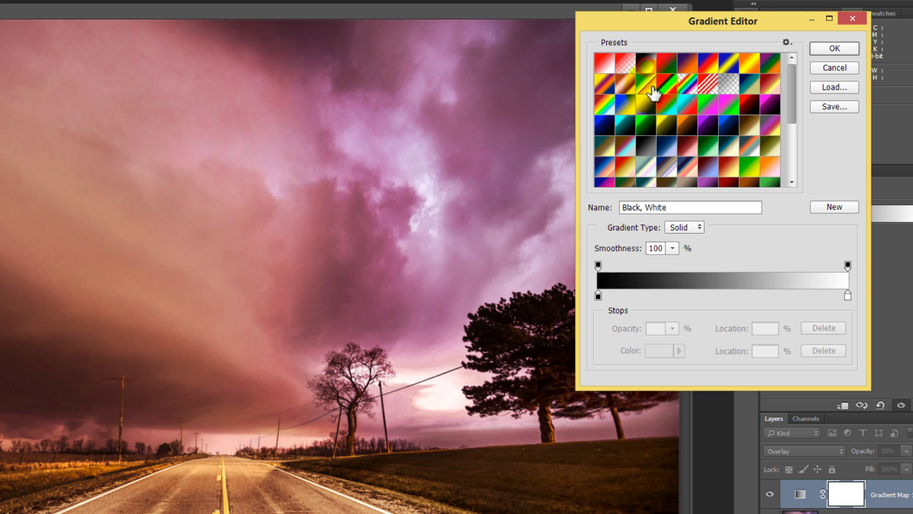
{"action": "left_click", "coordinate": [849, 54]}
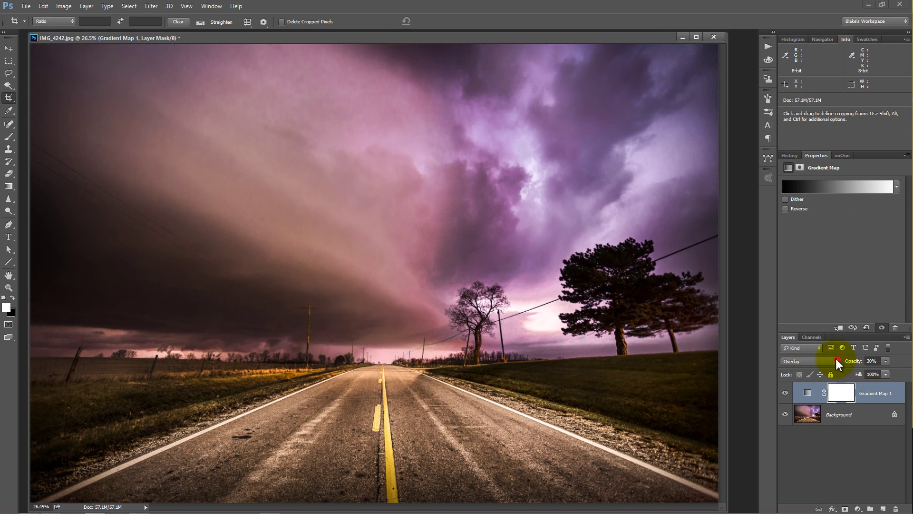
Set Gradient Map 1 to Normal blending at 100% opacity
{"action": "left_click", "coordinate": [835, 360]}
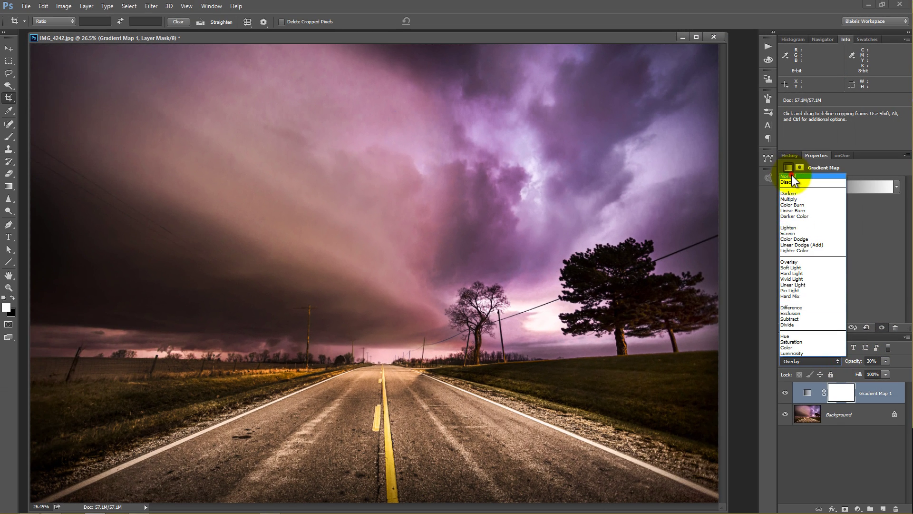
{"action": "left_click", "coordinate": [791, 177]}
{"action": "left_click_drag", "start_coordinate": [876, 369], "coordinate": [908, 371]}
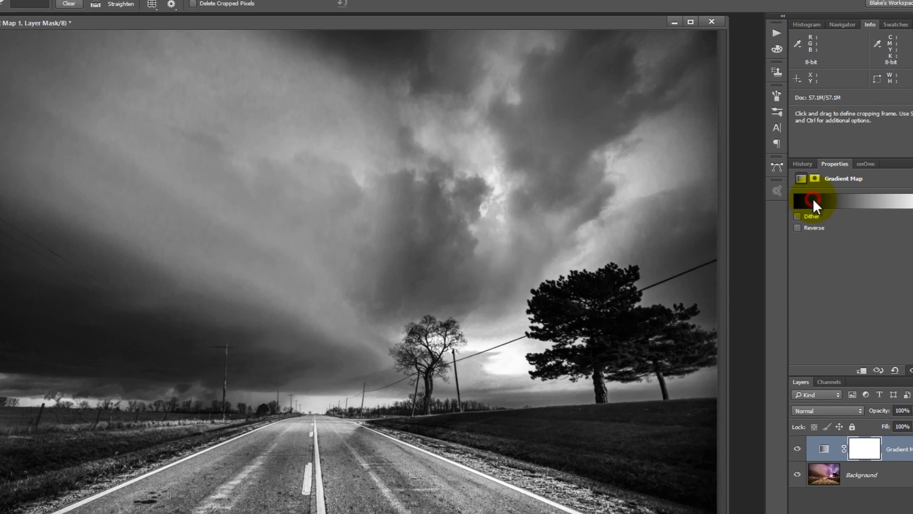
Change the gradient's dark end stop to navy blue #000064
{"action": "left_click", "coordinate": [798, 186]}
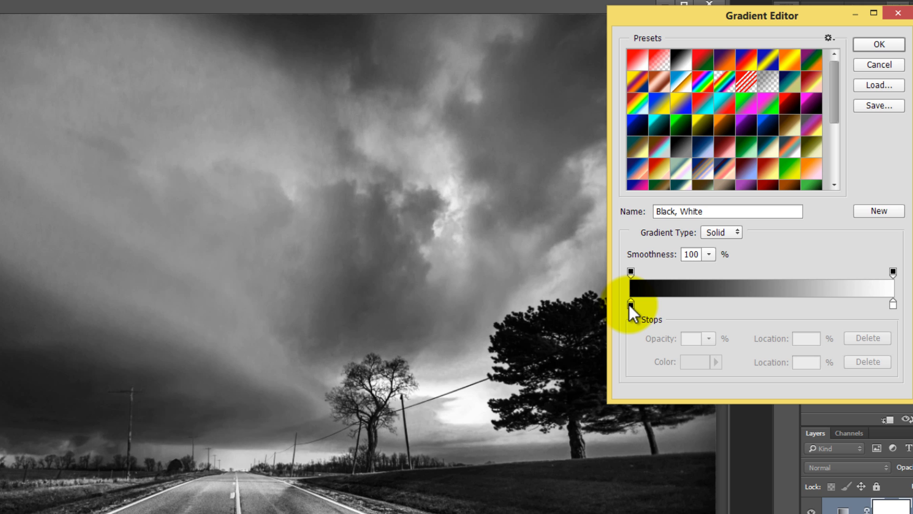
{"action": "double_click", "coordinate": [631, 304]}
{"action": "left_click_drag", "start_coordinate": [569, 287], "coordinate": [584, 312]}
{"action": "left_click", "coordinate": [716, 197]}
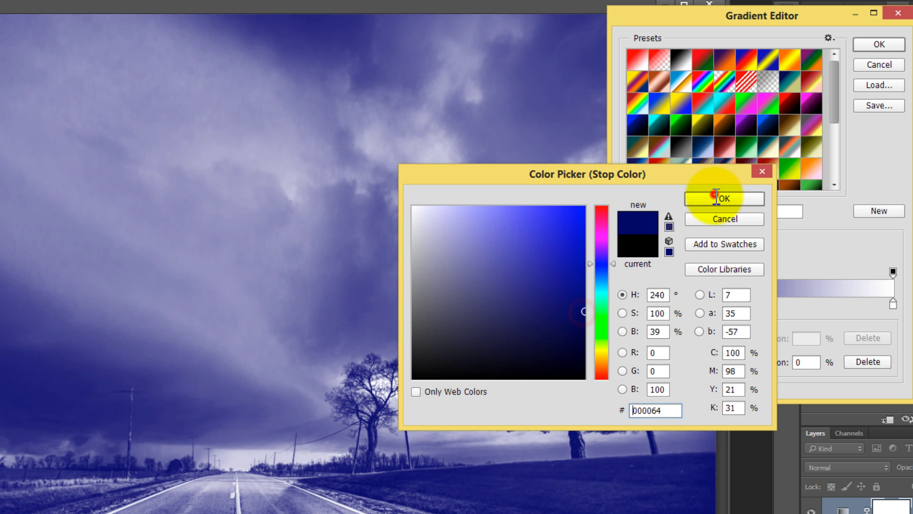
Change the light end stop to pale cream #fff2c4 and apply the custom gradient
{"action": "left_click", "coordinate": [893, 306]}
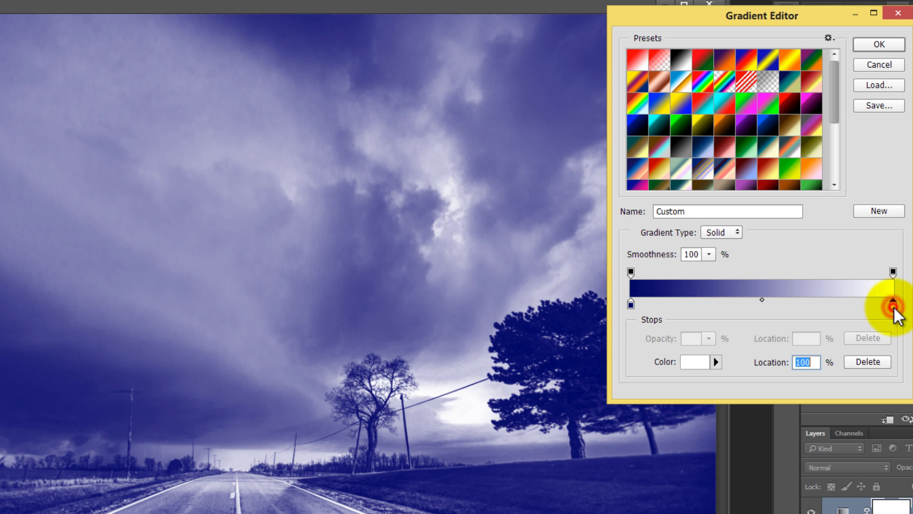
{"action": "double_click", "coordinate": [893, 306]}
{"action": "left_click_drag", "start_coordinate": [603, 342], "coordinate": [605, 356]}
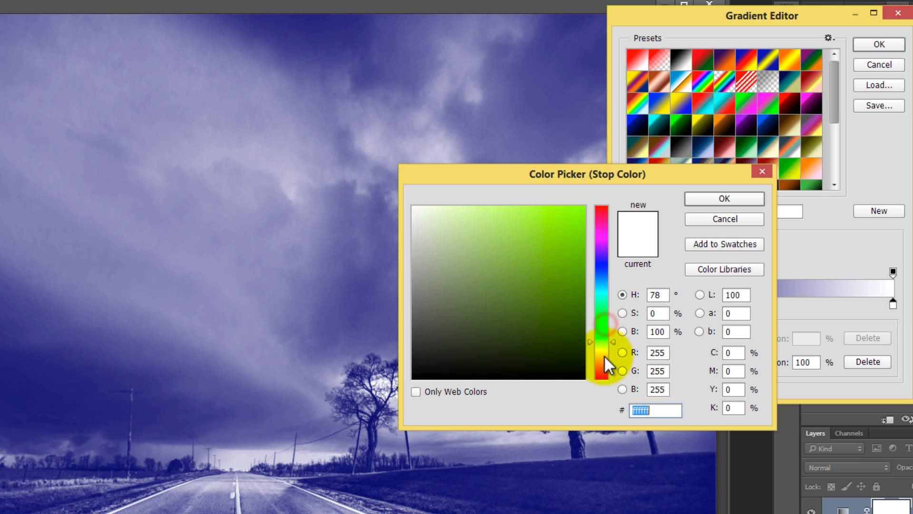
{"action": "left_click_drag", "start_coordinate": [514, 269], "coordinate": [454, 207]}
{"action": "left_click", "coordinate": [698, 198]}
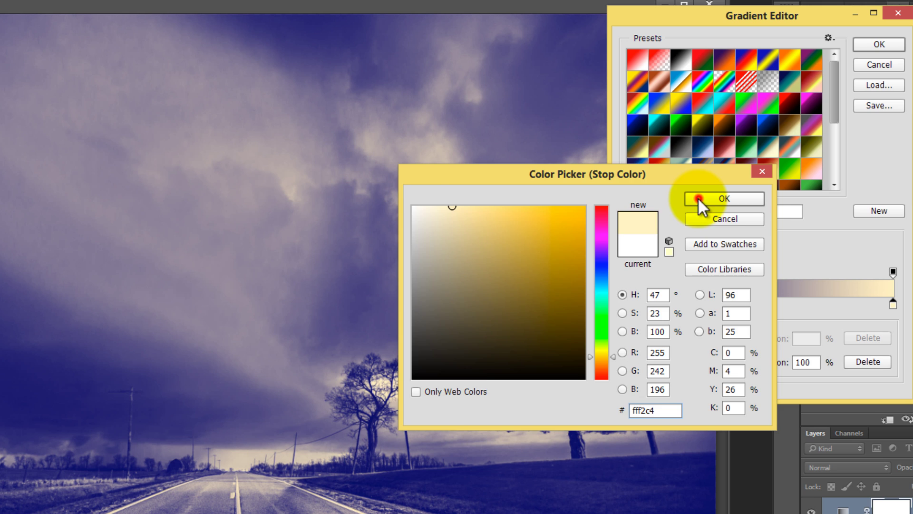
{"action": "left_click", "coordinate": [878, 44]}
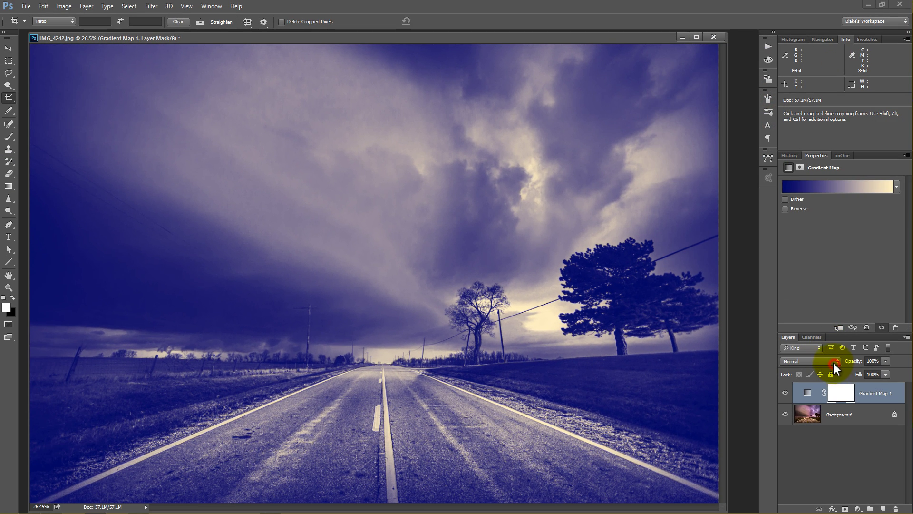
Blend Gradient Map 1 in Soft Light at 25% opacity, then hide it for a before view
{"action": "left_click", "coordinate": [839, 376]}
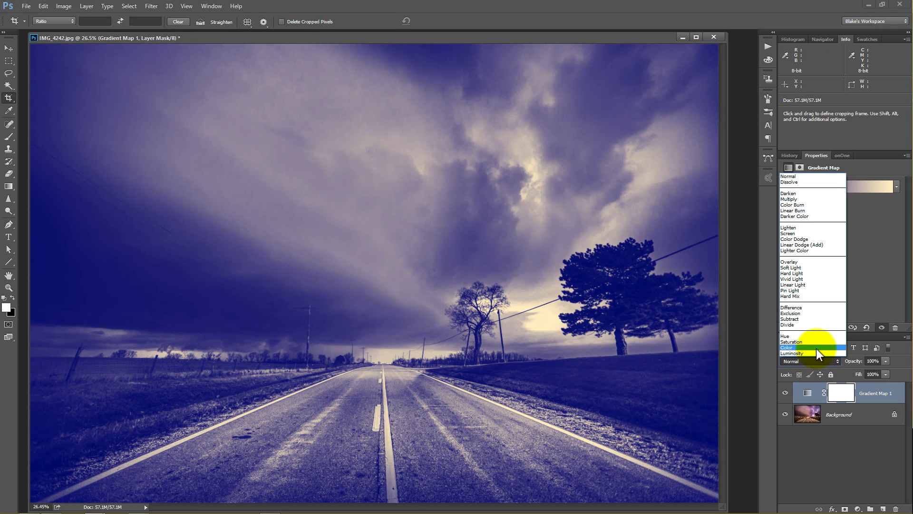
{"action": "left_click", "coordinate": [804, 269]}
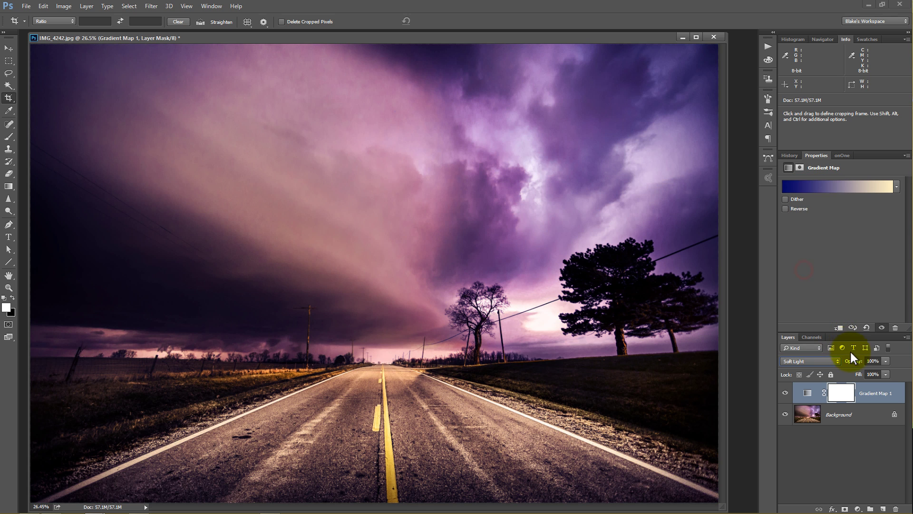
{"action": "left_click_drag", "start_coordinate": [887, 370], "coordinate": [849, 370]}
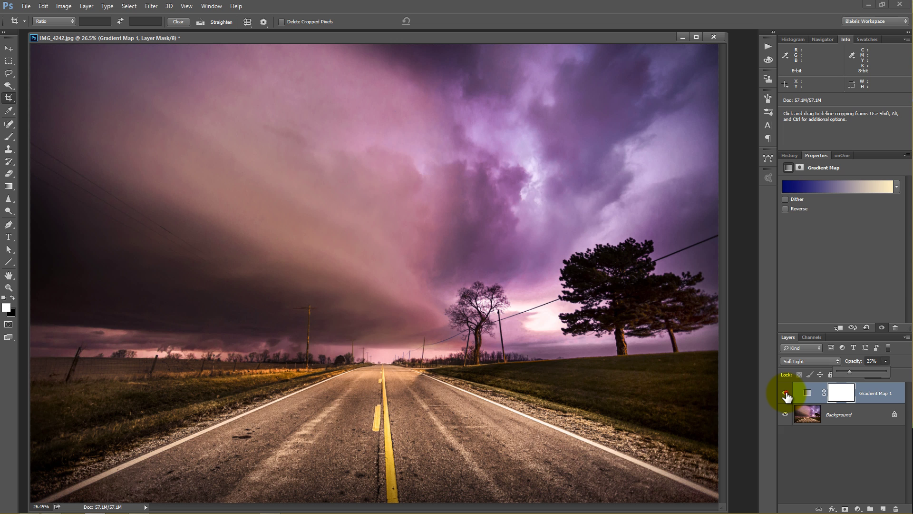
{"action": "left_click", "coordinate": [785, 393]}
Switch the gradient back to Strawberry Banana and make Gradient Map 1 visible again
{"action": "left_click", "coordinate": [795, 187]}
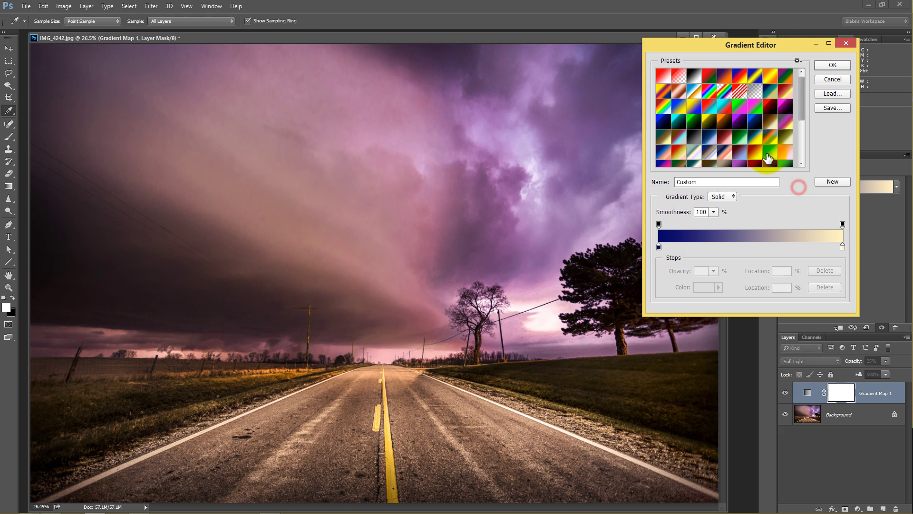
{"action": "left_click", "coordinate": [758, 156]}
{"action": "left_click", "coordinate": [833, 65]}
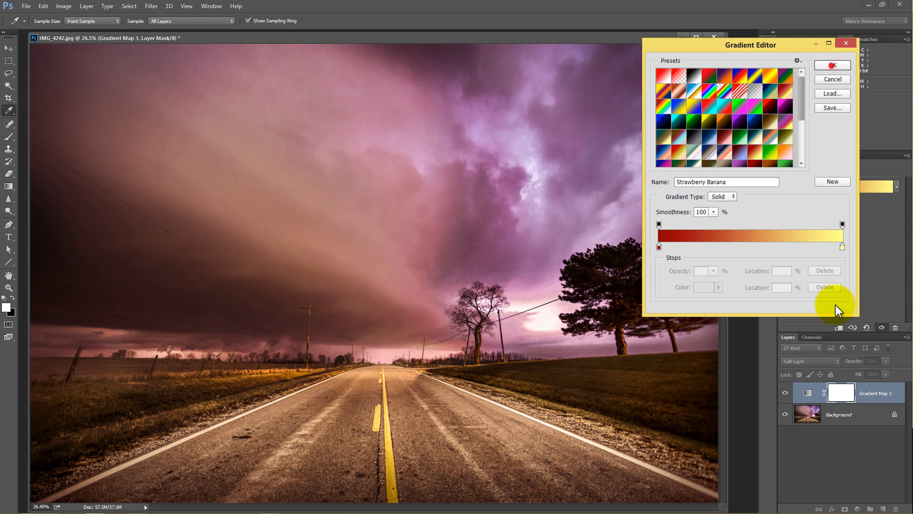
{"action": "left_click", "coordinate": [786, 393]}
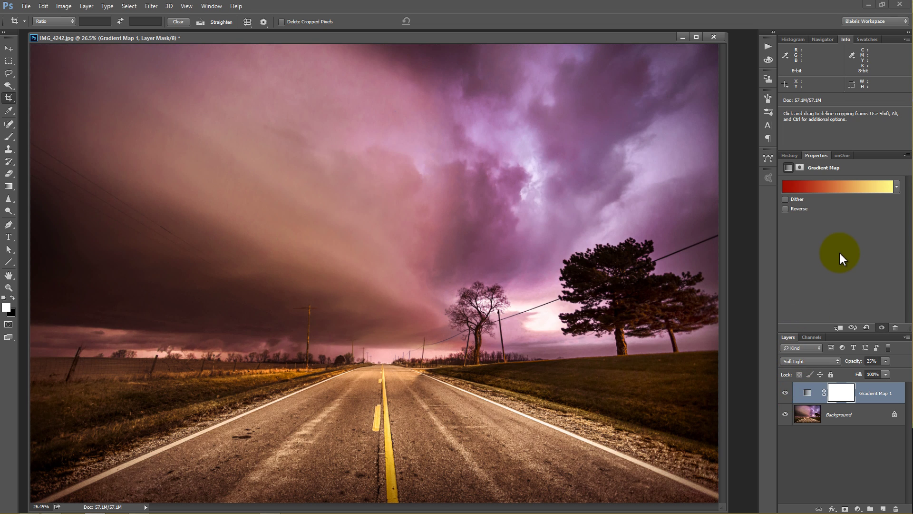